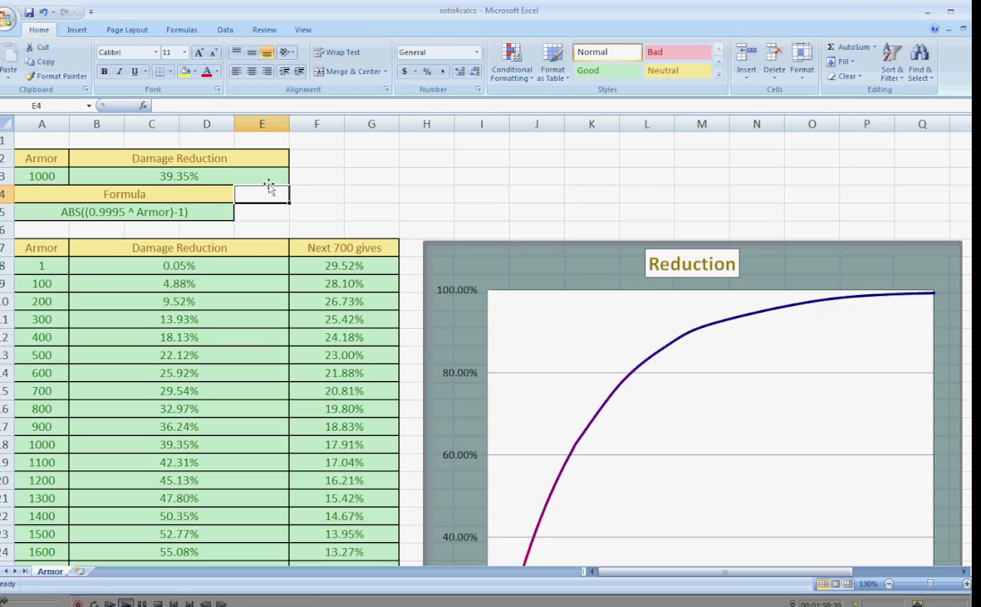
- Examine the armor calculator in row 3 and the damage reduction formula in the table below it
left_click(292, 193)
left_click(272, 202)
left_click(331, 207)
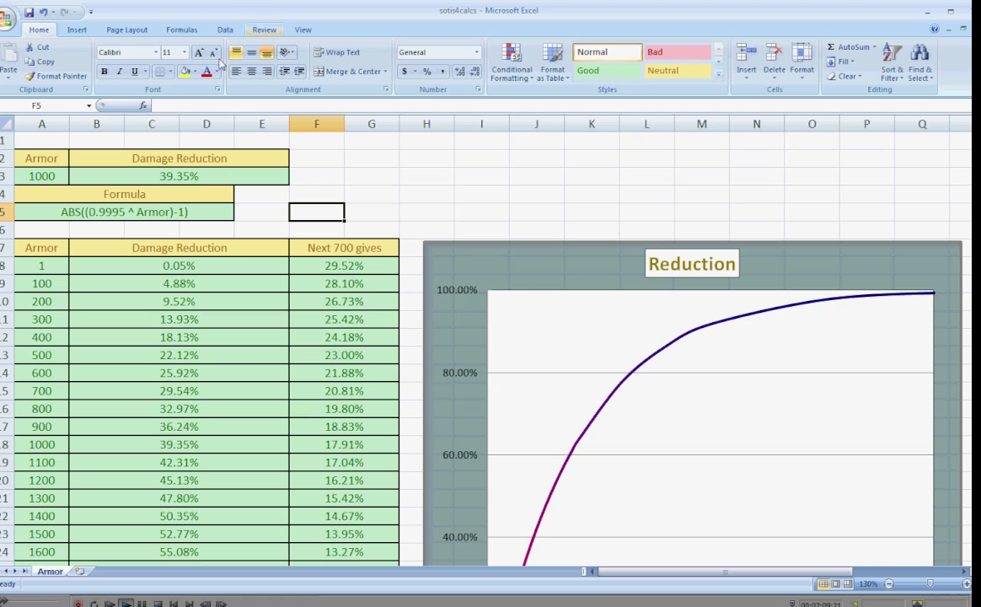
left_click(41, 175)
left_click(150, 177)
left_click(185, 282)
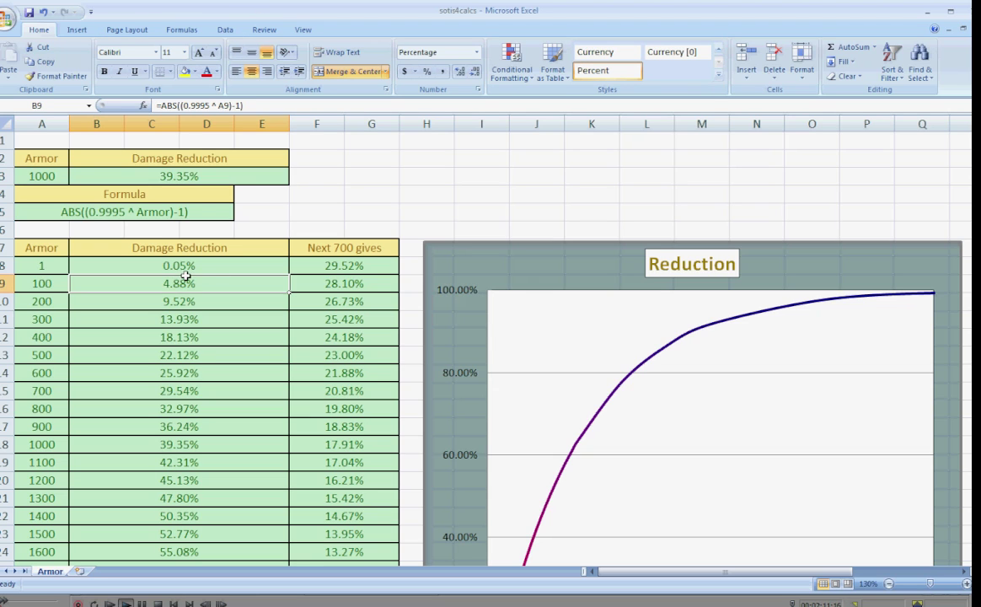
scroll(230, 278, "down", 4)
scroll(233, 278, "up", 4)
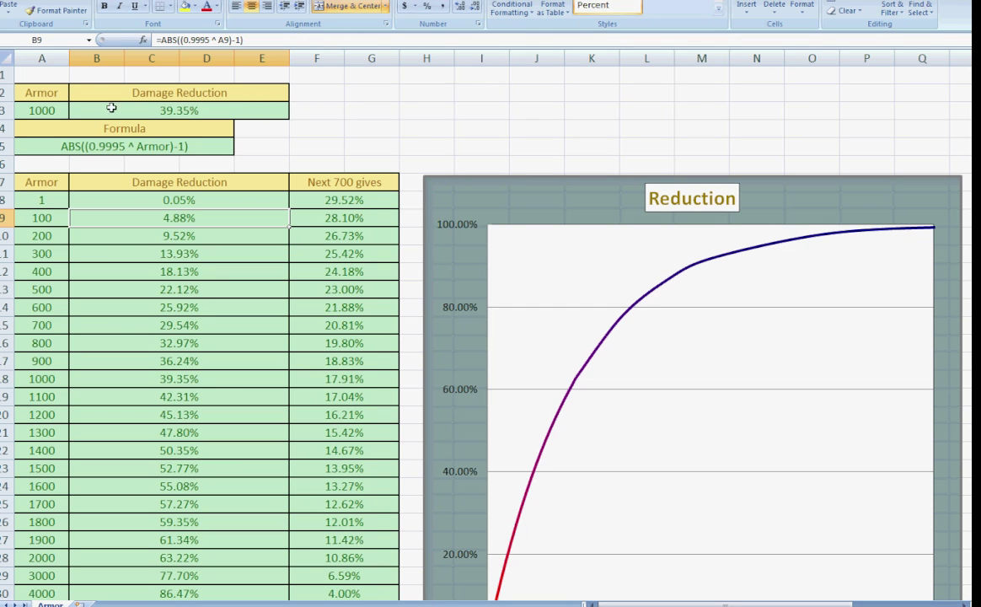
- Enter armor values of 1500, 2000 and finally 2500 in cell A3 to recalculate the damage reduction
mouse_move(37, 107)
left_mouse_down()
mouse_move(57, 91)
mouse_move(100, 92)
mouse_move(29, 113)
left_mouse_up()
type("1500")
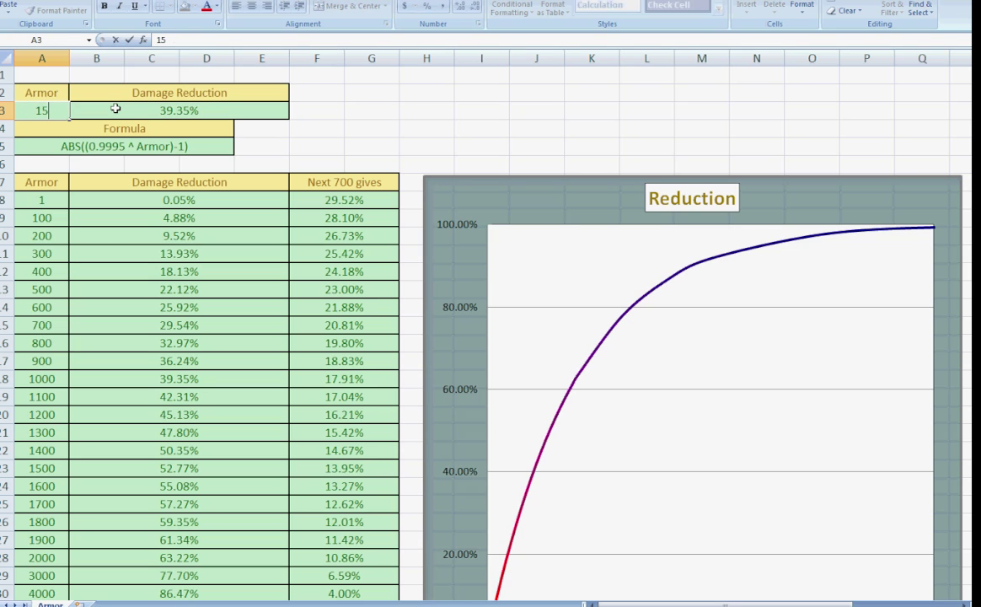
key("Return")
left_click(64, 112)
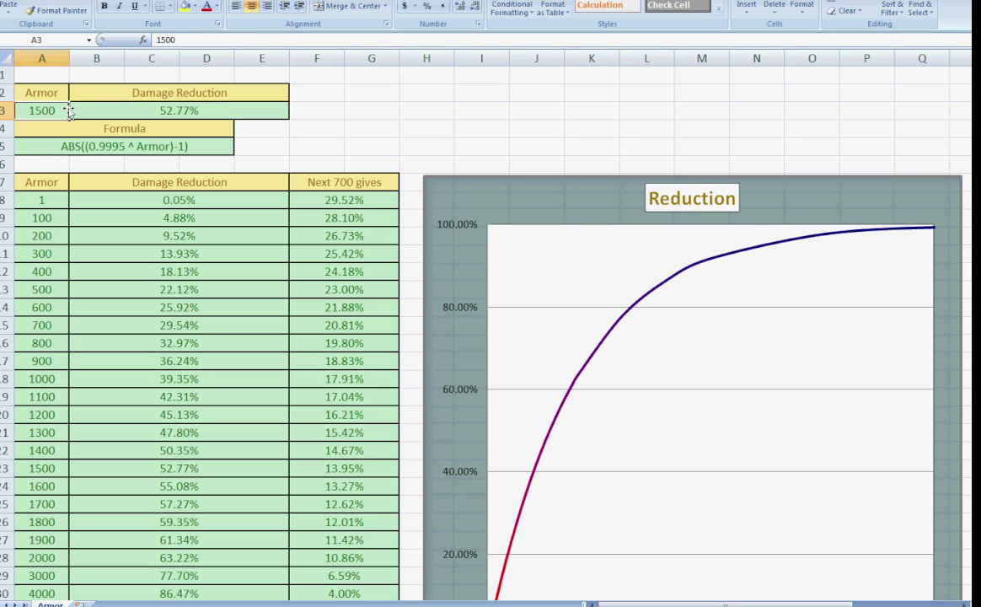
type("2000")
key("Return")
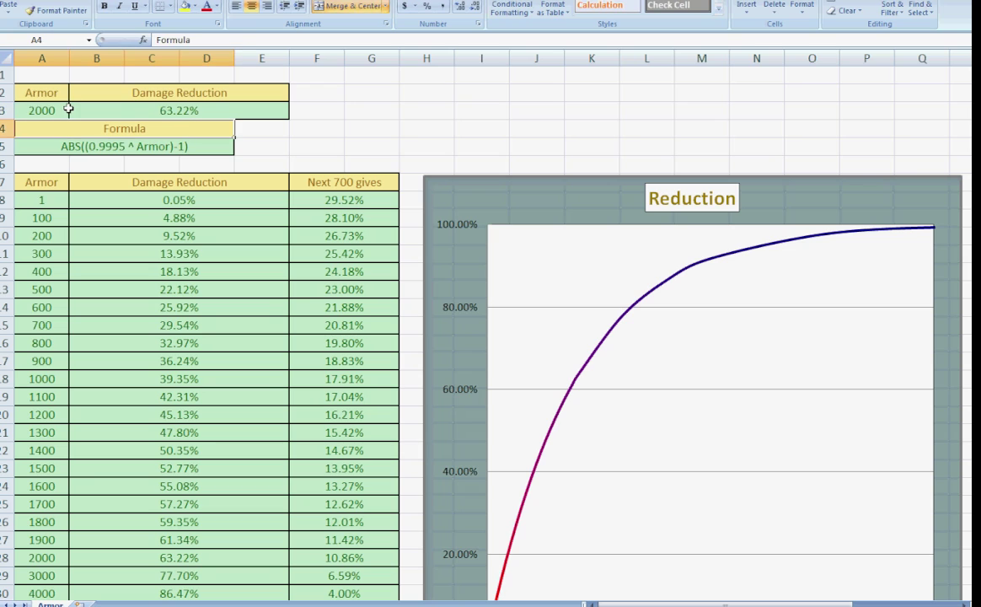
left_click(67, 111)
type("2500")
key("Return")
- Review the written formula, the Reduction chart and the Next 700 gives column, including its formula for 1400 armor
left_click(112, 141)
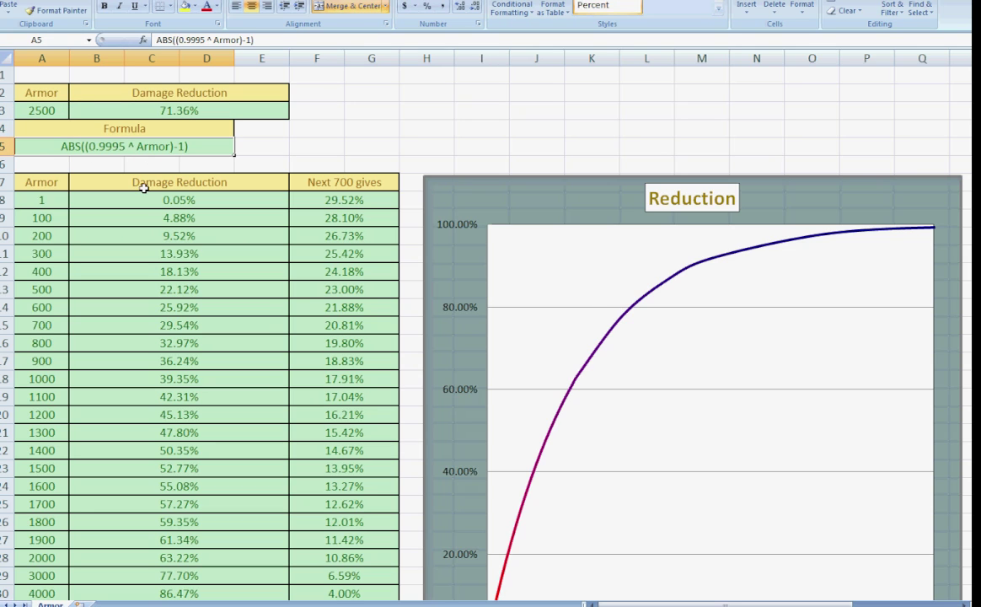
scroll(131, 168, "down", 3)
scroll(876, 305, "up", 1)
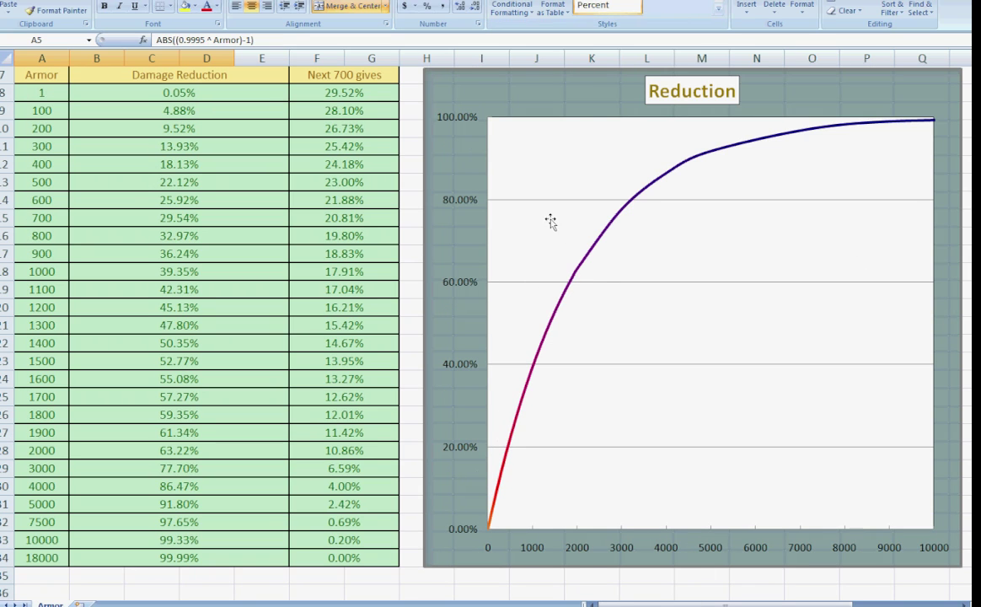
scroll(511, 411, "up", 1)
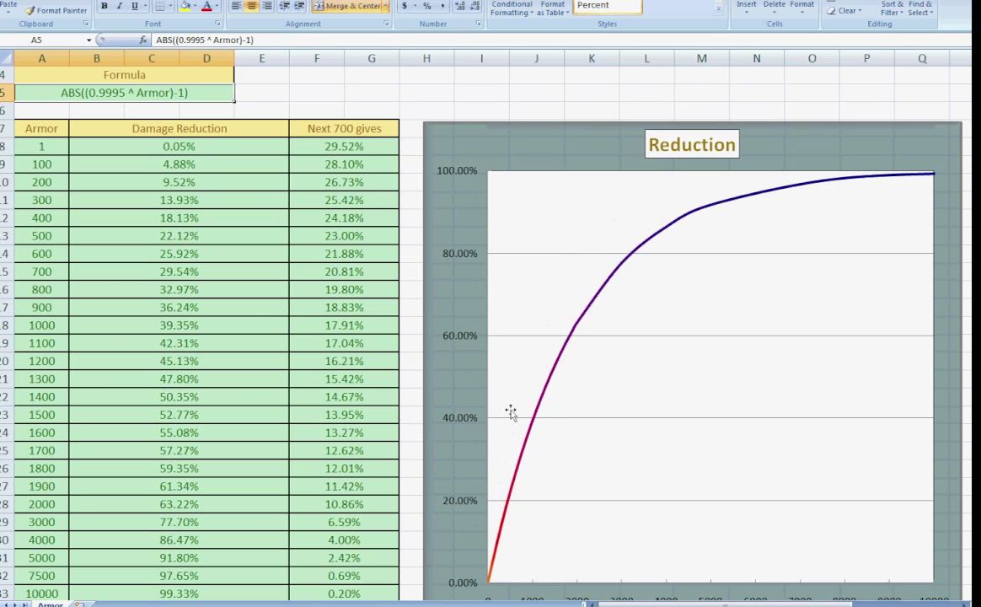
scroll(511, 411, "down", 1)
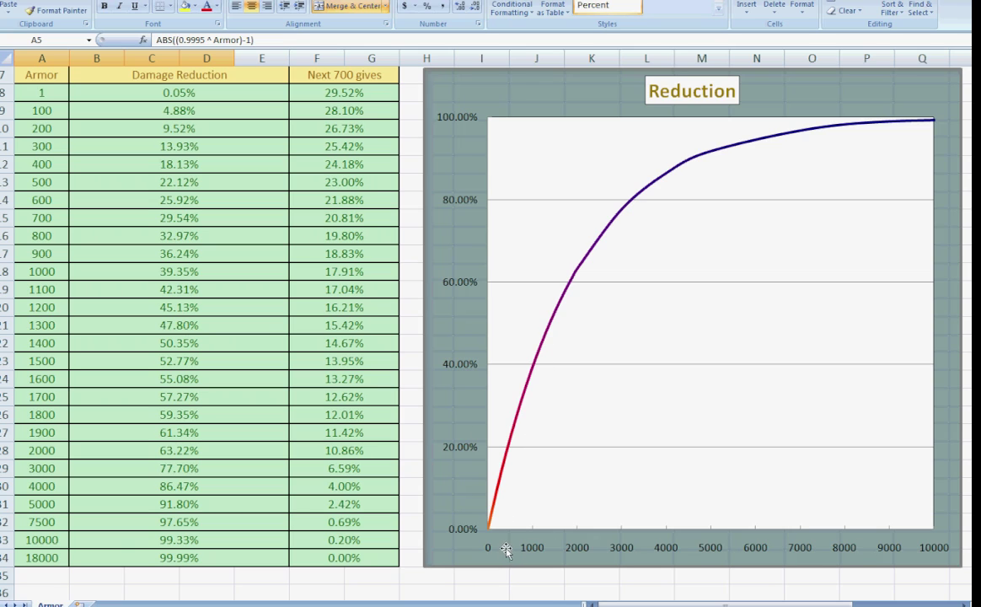
left_click_drag(307, 87, 351, 509)
left_click(357, 346)
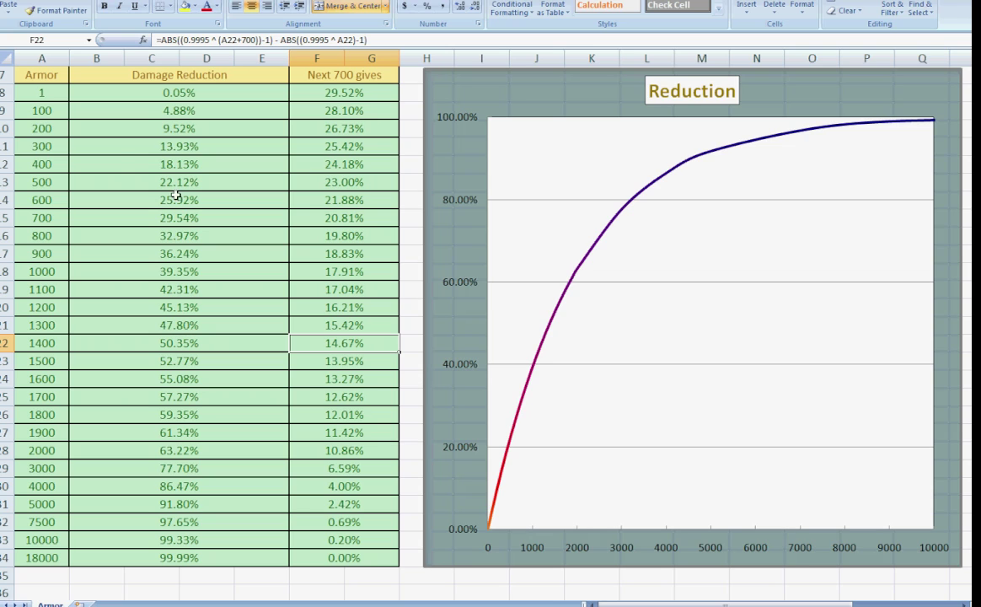
- Examine the table's header row and the full Armor, Damage Reduction and Next 700 gives columns
left_click_drag(21, 78, 339, 76)
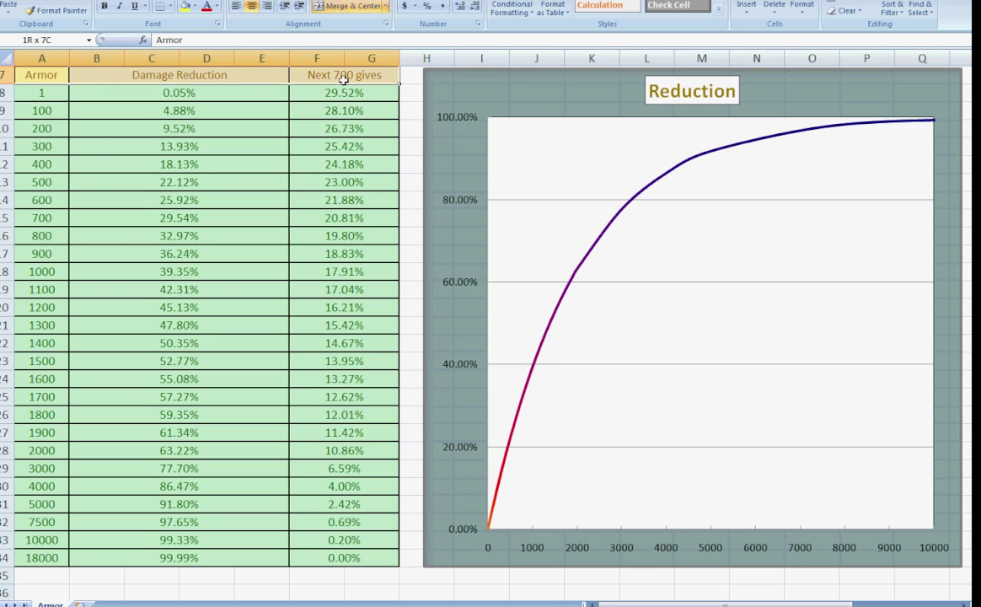
left_click(43, 76)
left_click_drag(42, 76, 63, 557)
left_click_drag(172, 72, 211, 555)
left_click_drag(362, 75, 376, 556)
left_click(329, 77)
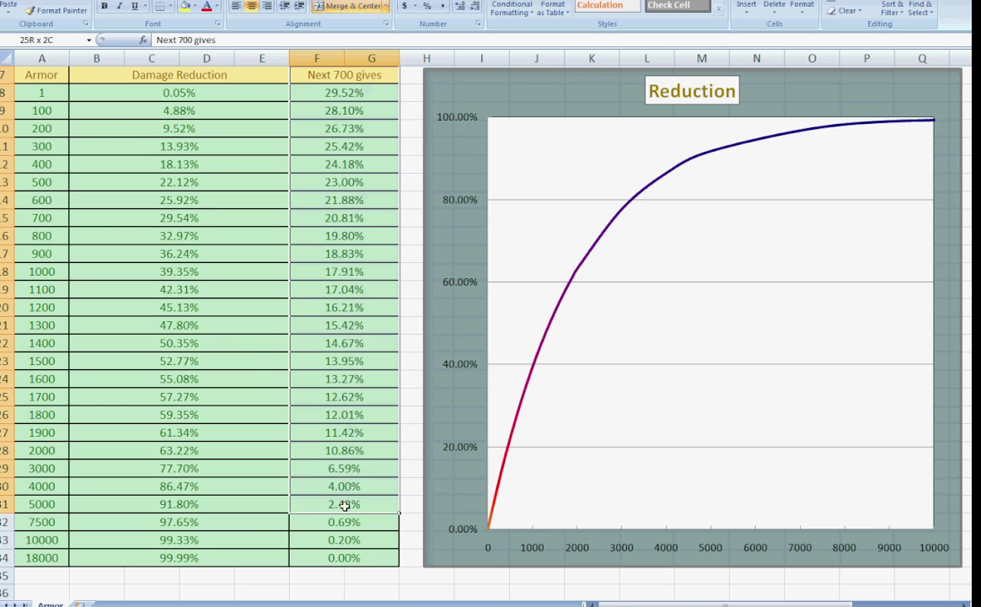
left_click_drag(343, 504, 381, 553)
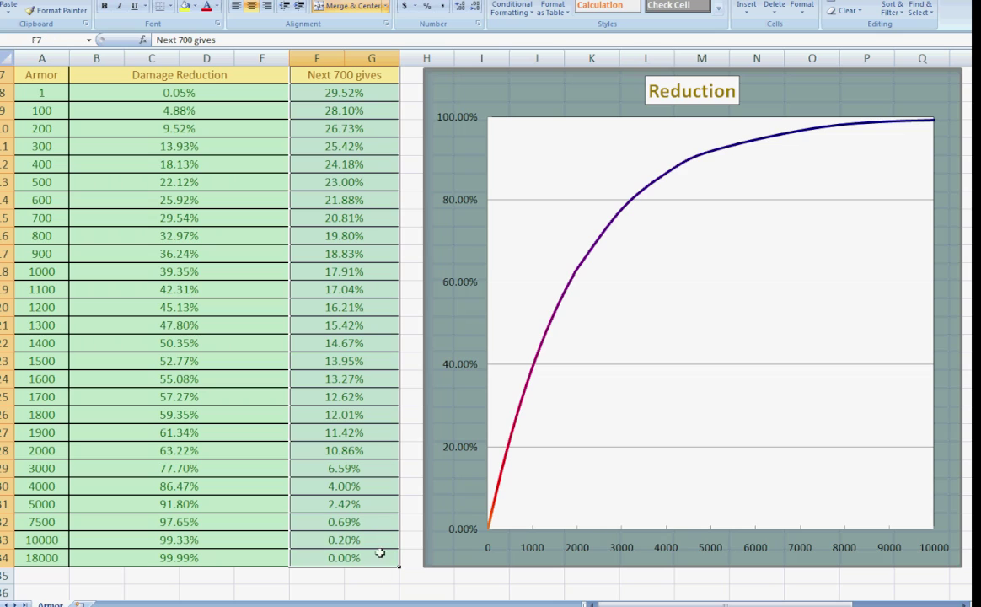
left_click(408, 498)
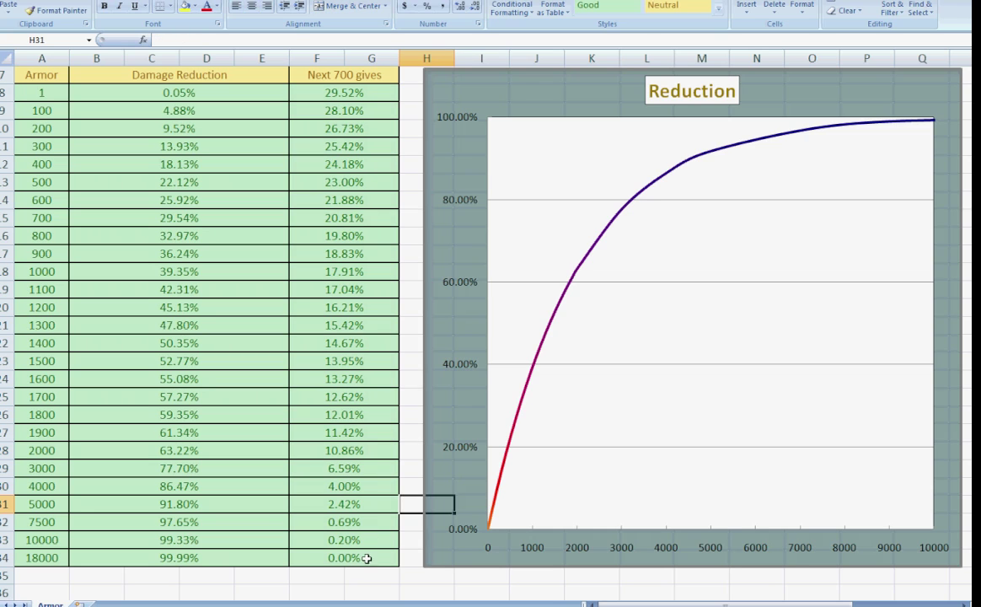
left_click(368, 577)
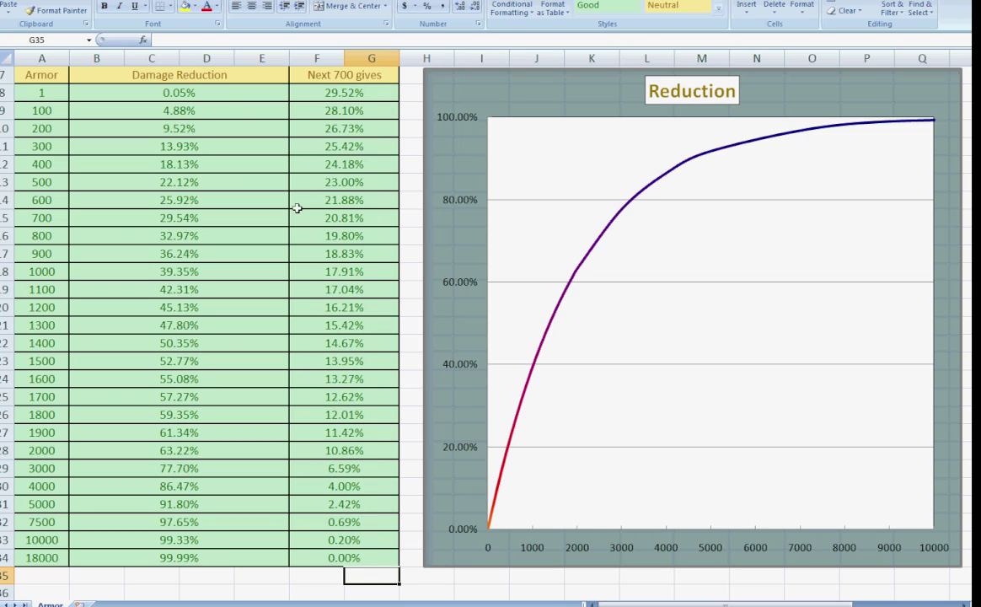
- Go over the Next 700 gives values again and inspect the entry for 1400 armor
left_click_drag(291, 71, 350, 486)
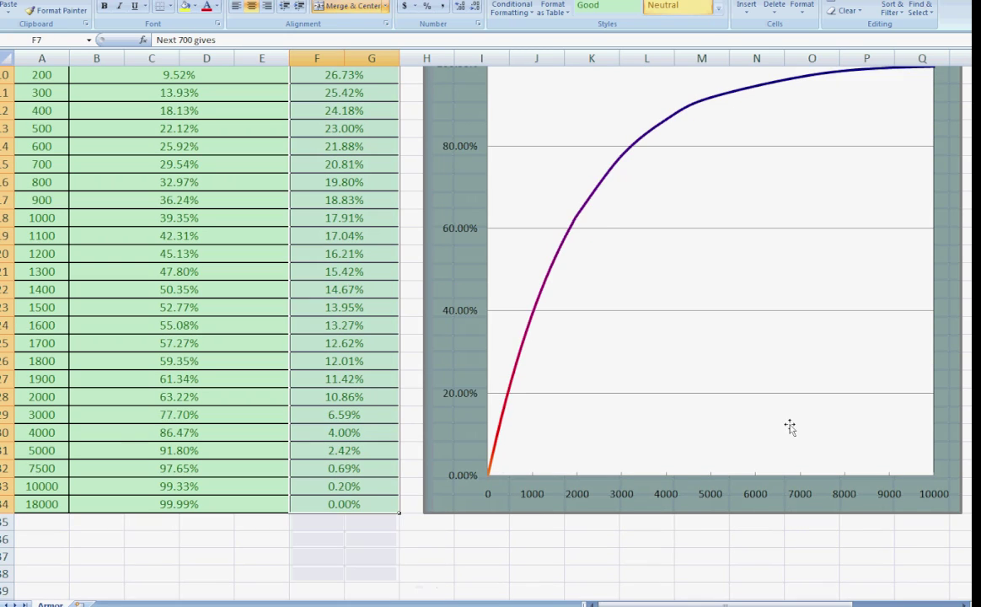
scroll(937, 333, "up", 1)
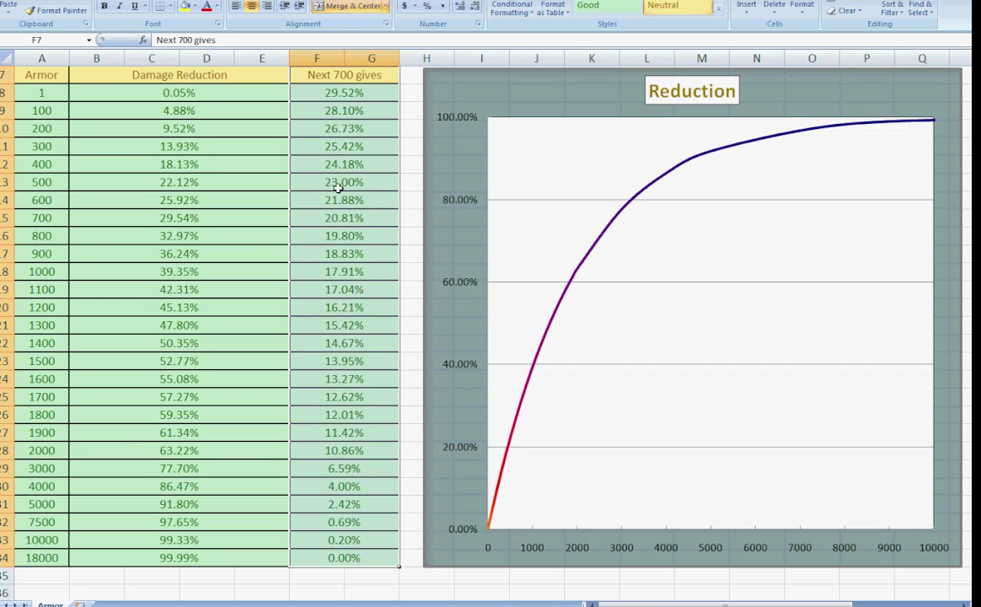
left_click_drag(327, 100, 388, 515)
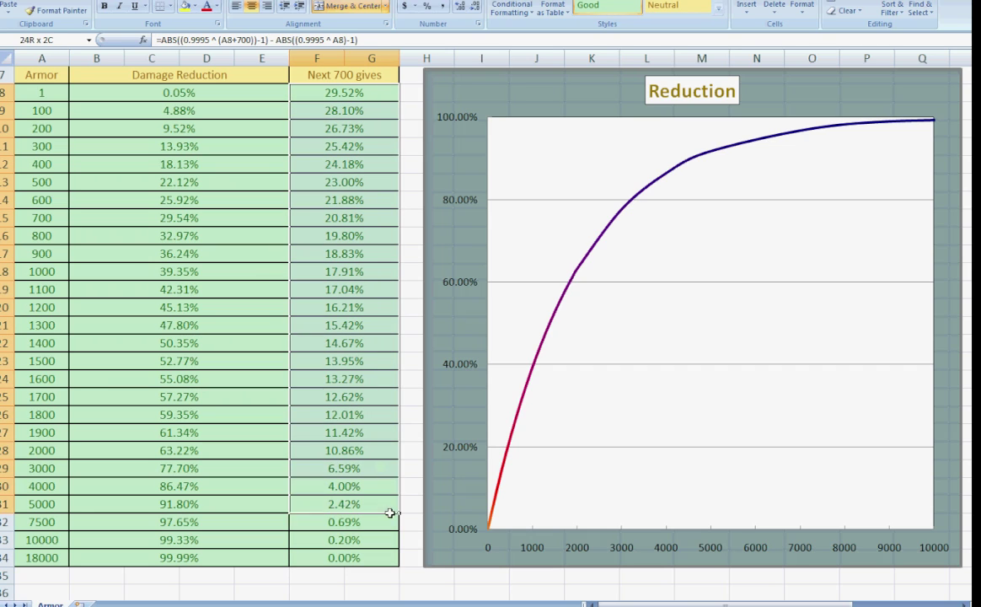
left_click(330, 336)
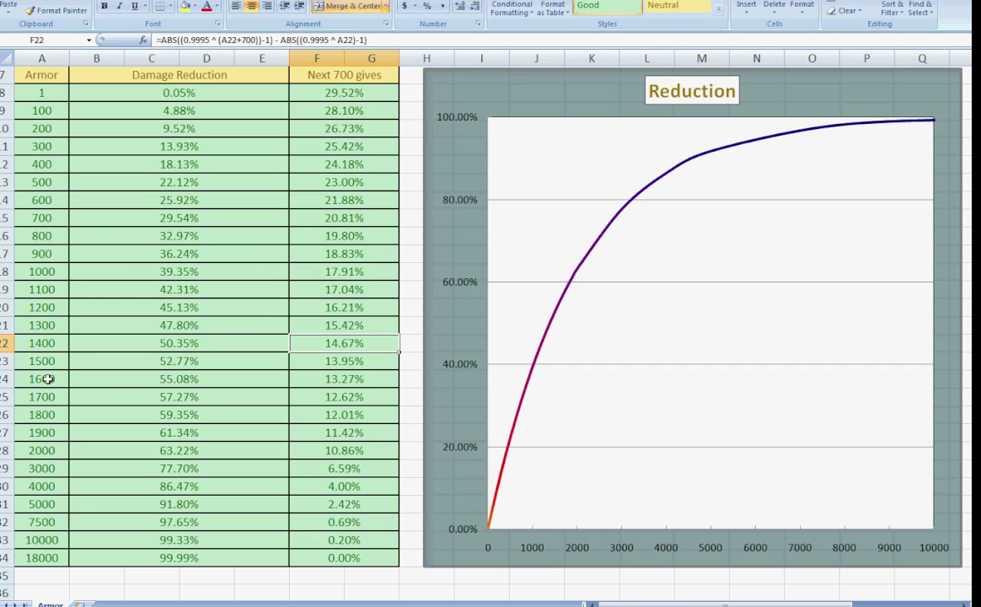
- Compare what the next 700 armor gives in the 2000 and 10000 armor rows
left_click_drag(40, 450, 325, 452)
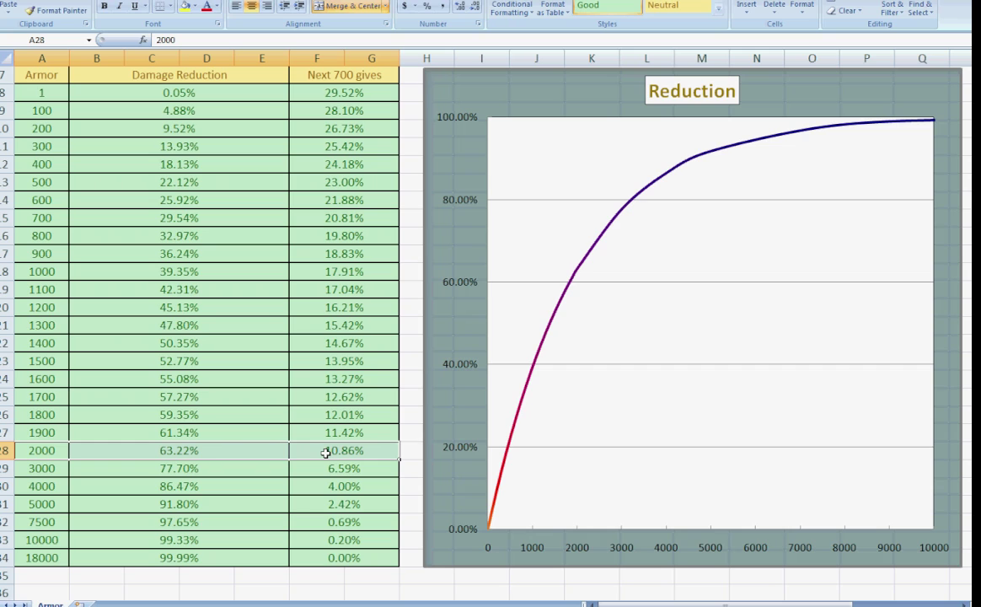
mouse_move(324, 450)
left_mouse_down()
mouse_move(349, 468)
mouse_move(330, 450)
left_mouse_up()
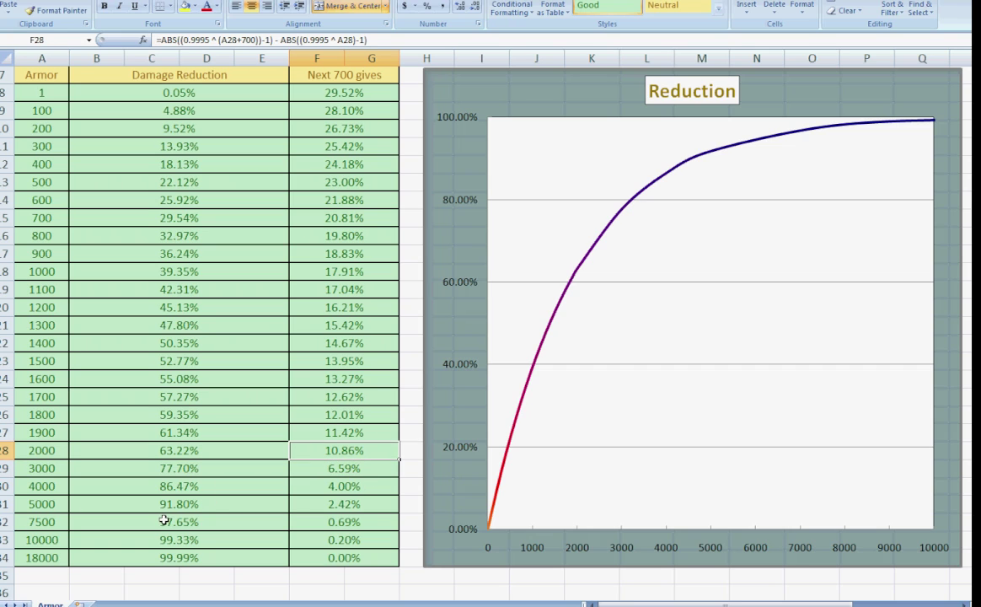
left_click_drag(39, 539, 337, 540)
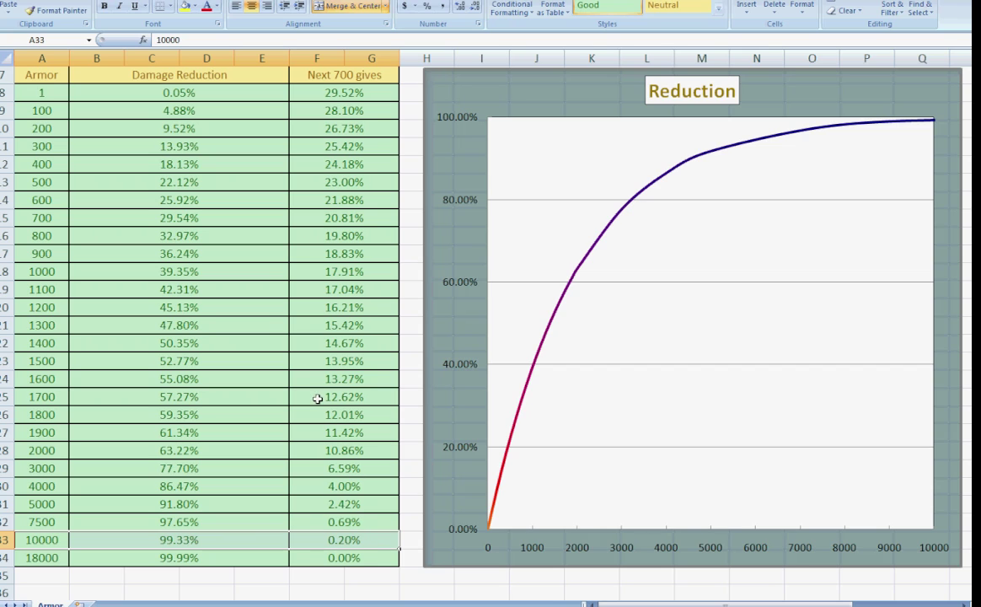
left_click(358, 450)
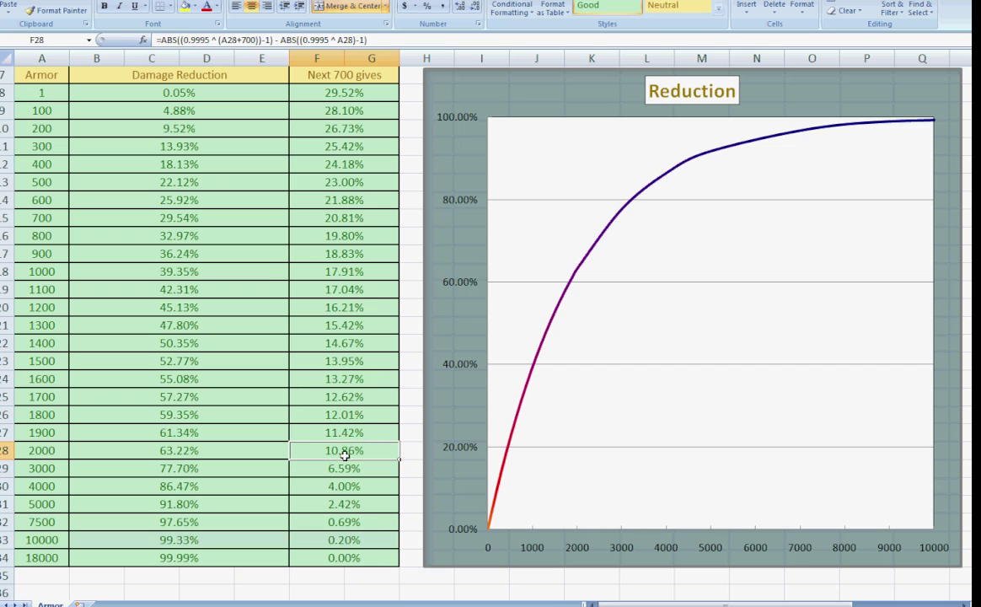
left_click(351, 541)
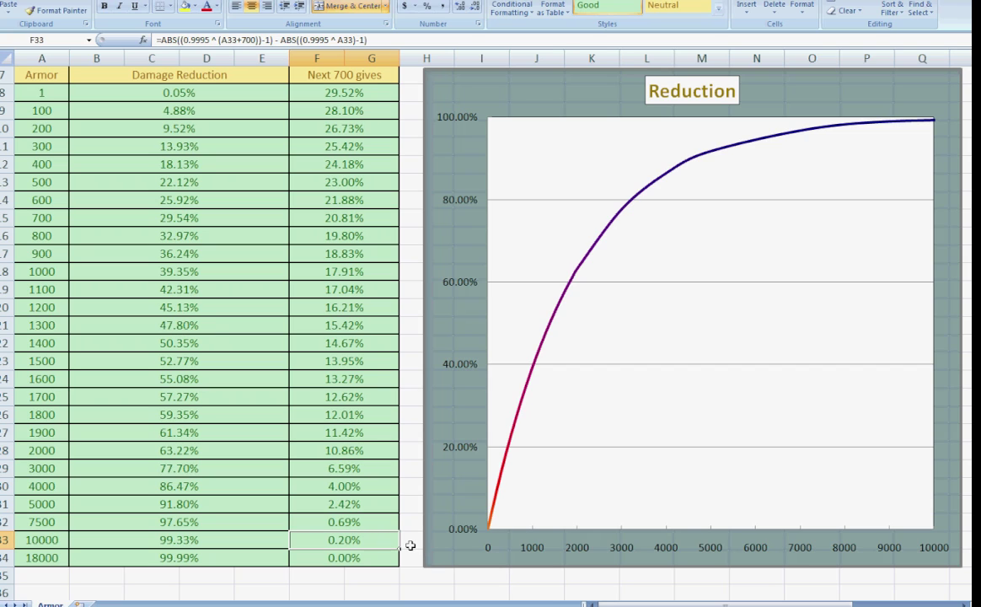
left_click(388, 571)
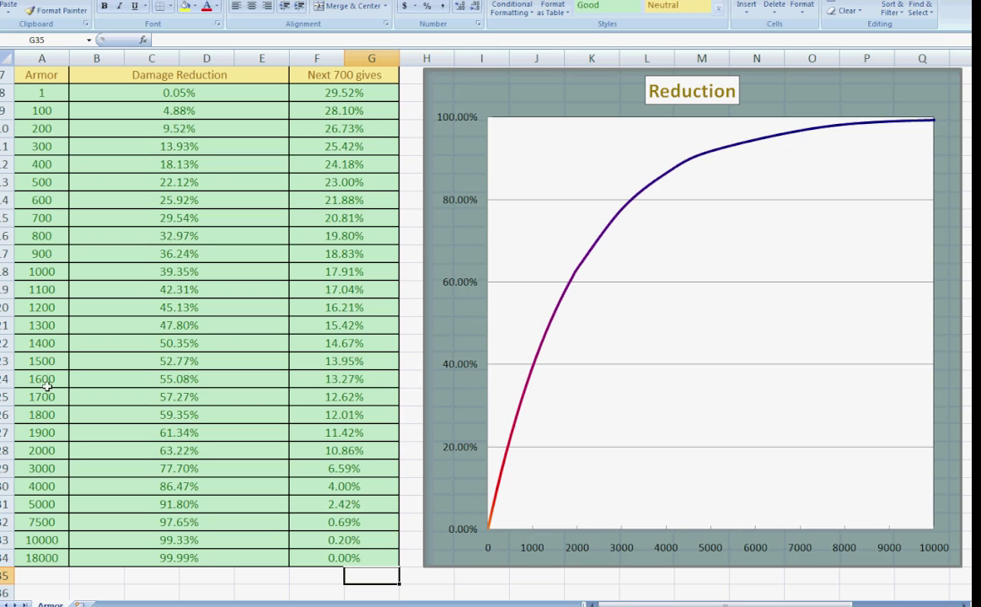
- Highlight the Next 700 gives values, comparing the 100 to 300 armor rows with the 1000 to 1500 rows
left_click(345, 93)
left_click_drag(346, 93, 352, 543)
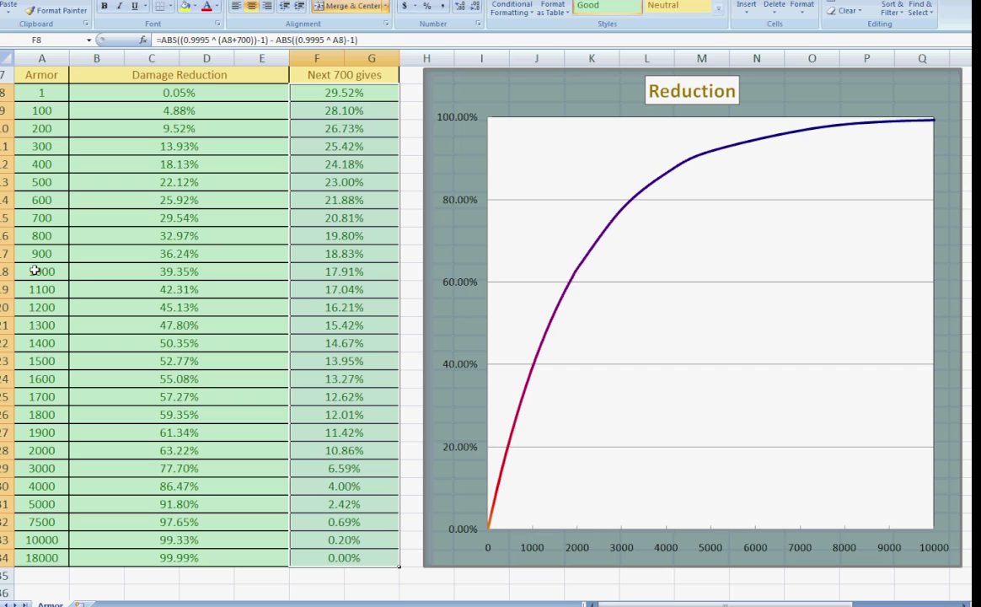
left_click(50, 127)
left_click(47, 111)
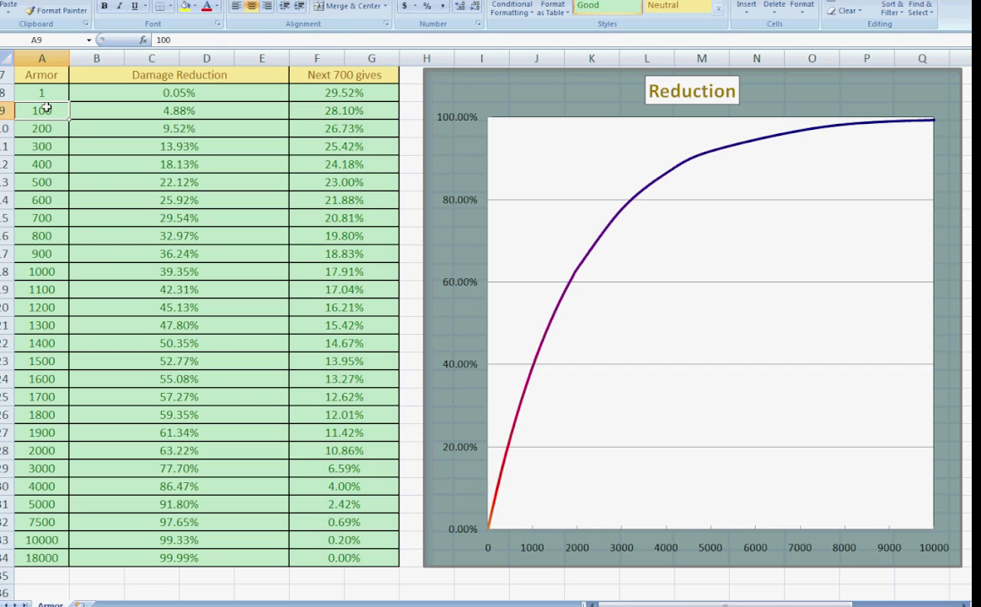
left_click_drag(33, 106, 350, 145)
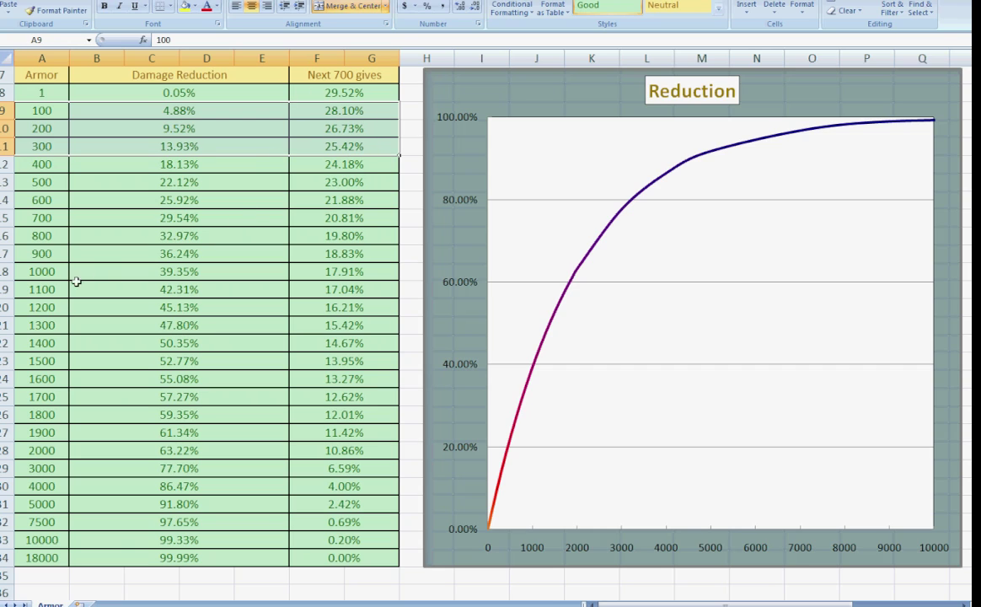
left_click_drag(40, 270, 371, 362)
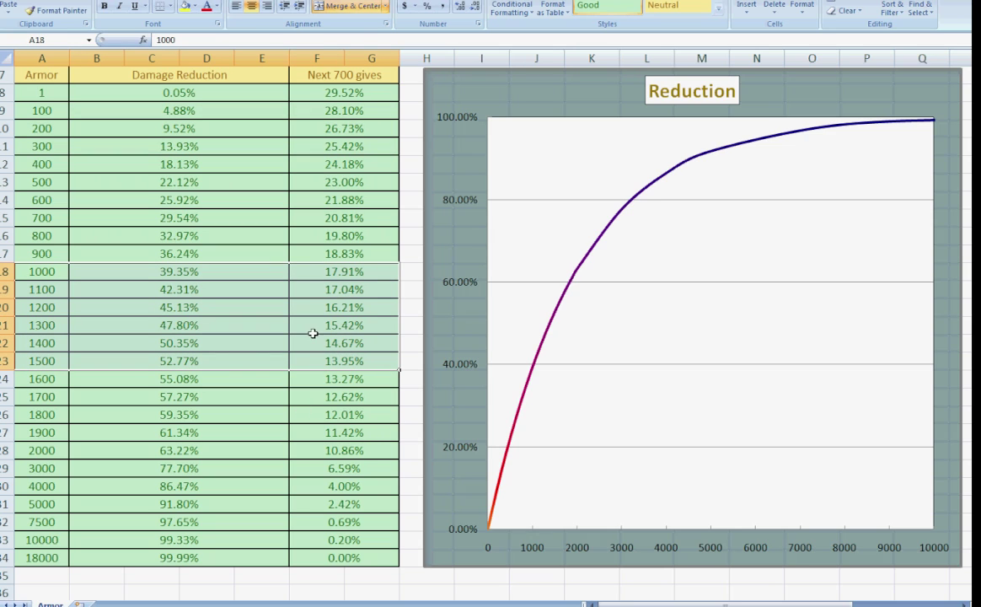
left_click_drag(341, 342, 371, 450)
left_click(367, 313)
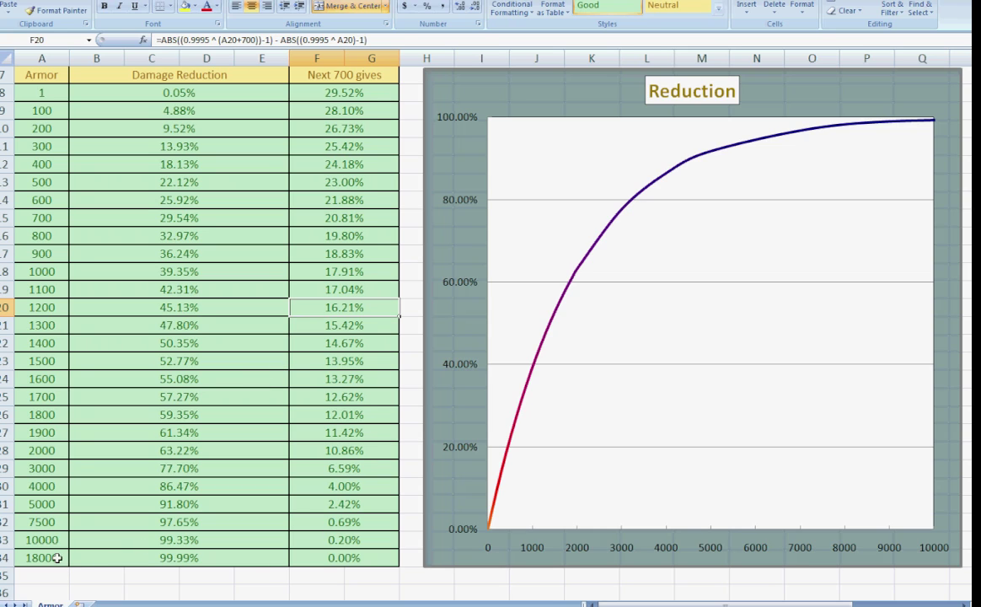
- Highlight the values of the Armor, Damage Reduction and Next 700 gives columns one after another
left_click_drag(57, 557, 34, 92)
left_click_drag(118, 92, 261, 553)
left_click_drag(371, 557, 345, 97)
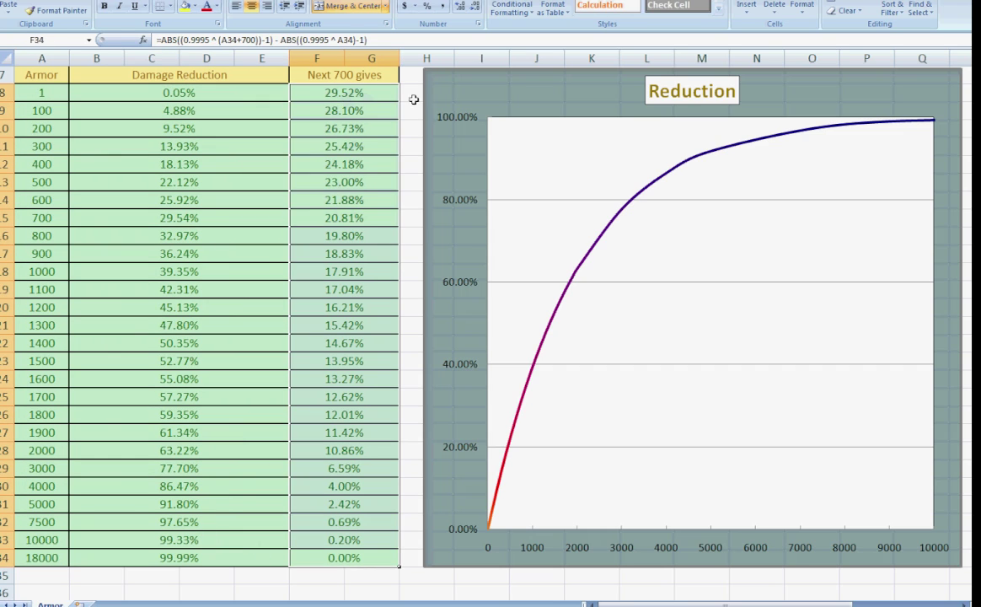
- Clear the column selection and minimize the sotis4calcs workbook window
left_click(414, 99)
left_click(416, 580)
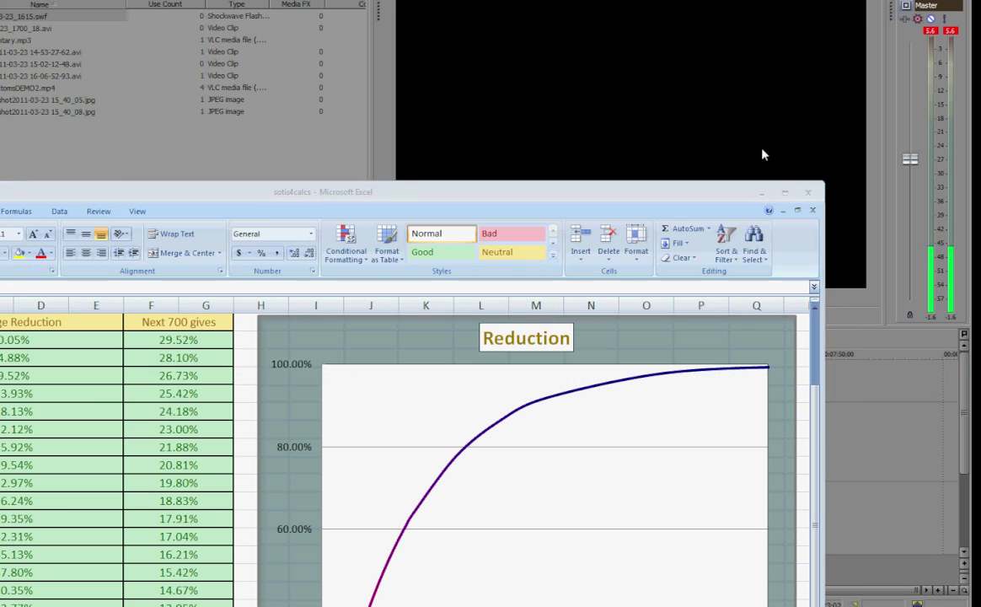
left_click(762, 192)
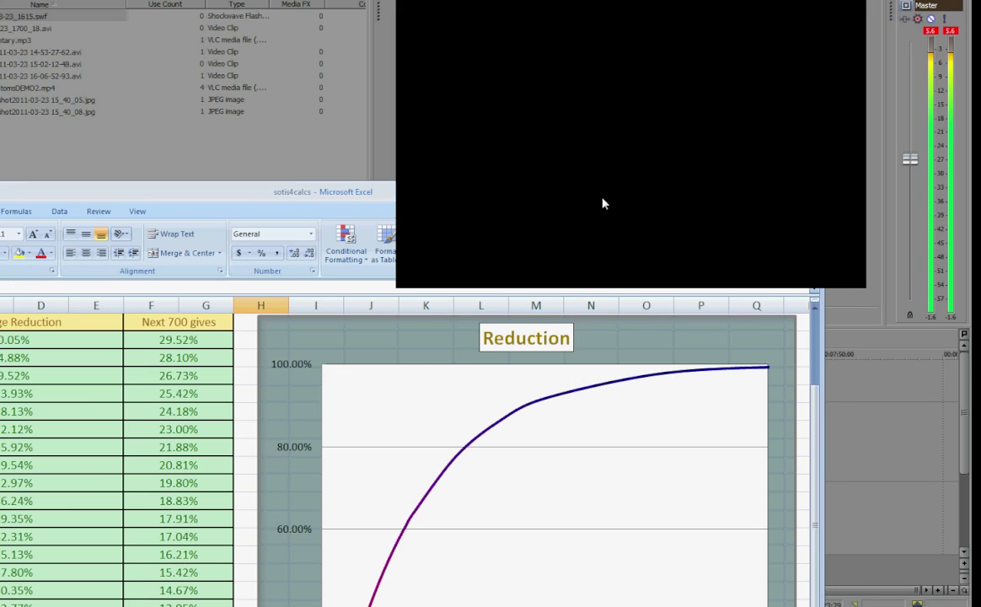